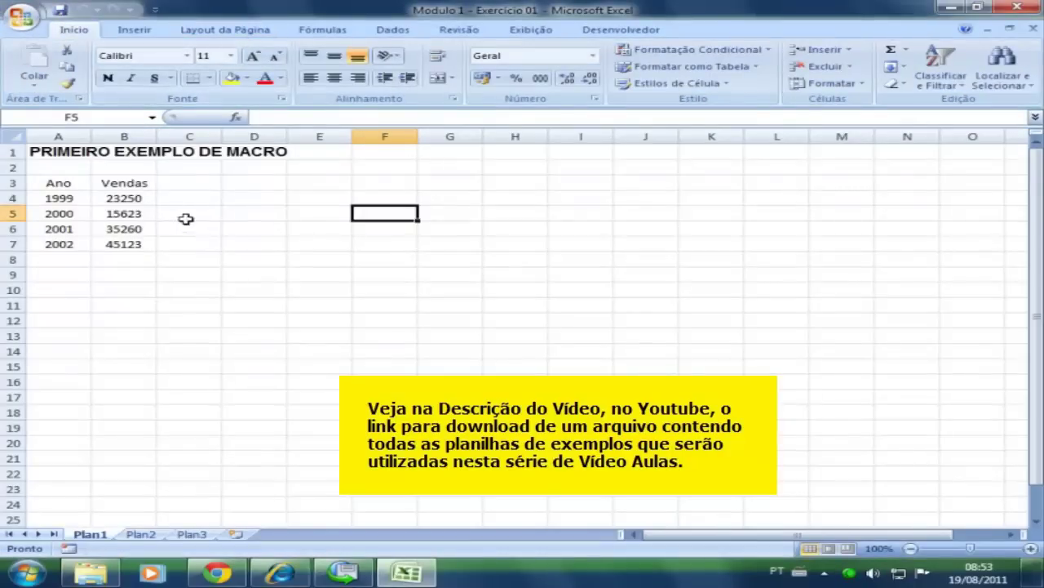
Step: Select cell A4, which holds the year 1999
left_click(62, 199)
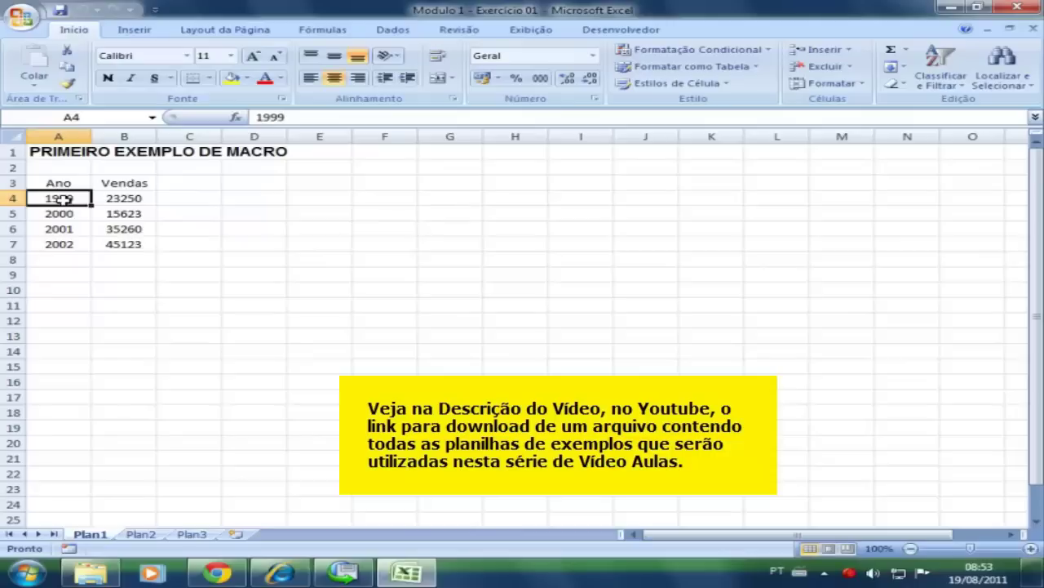
left_click_drag(662, 537, 662, 537)
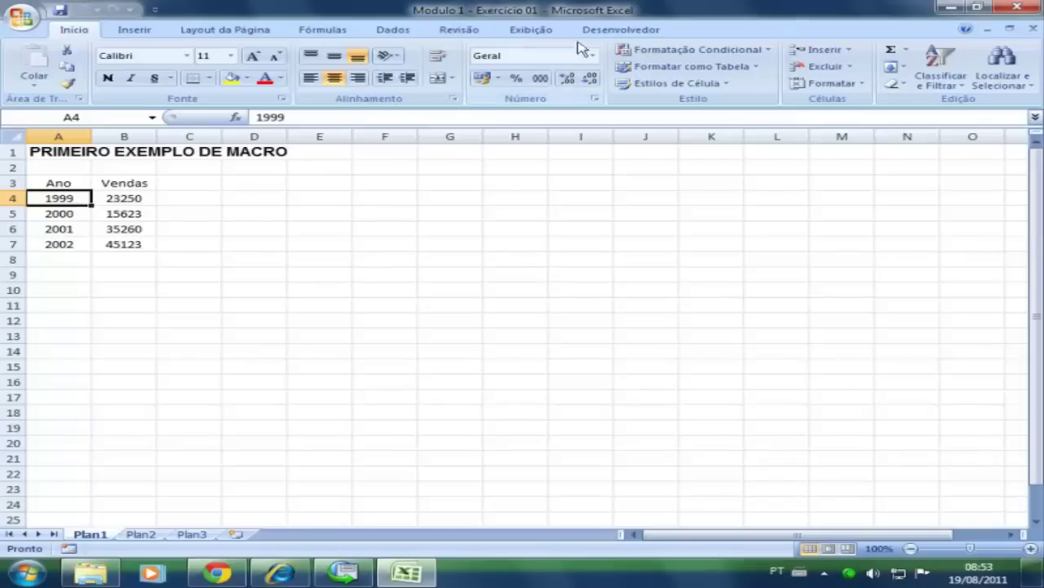
Step: Disable the option that shows the Desenvolvedor tab on the ribbon in the Excel options
left_click(622, 31)
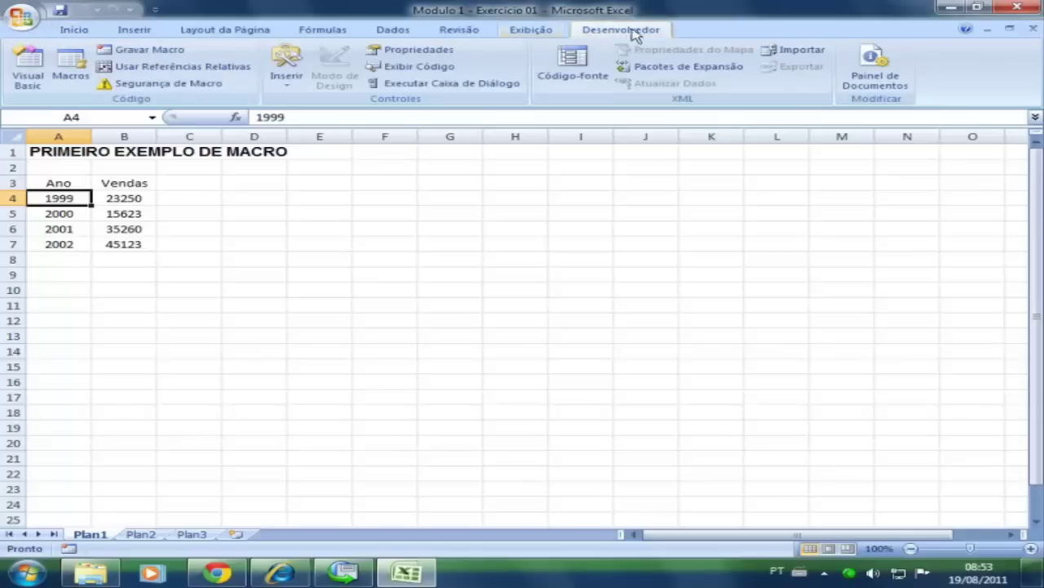
left_click(20, 19)
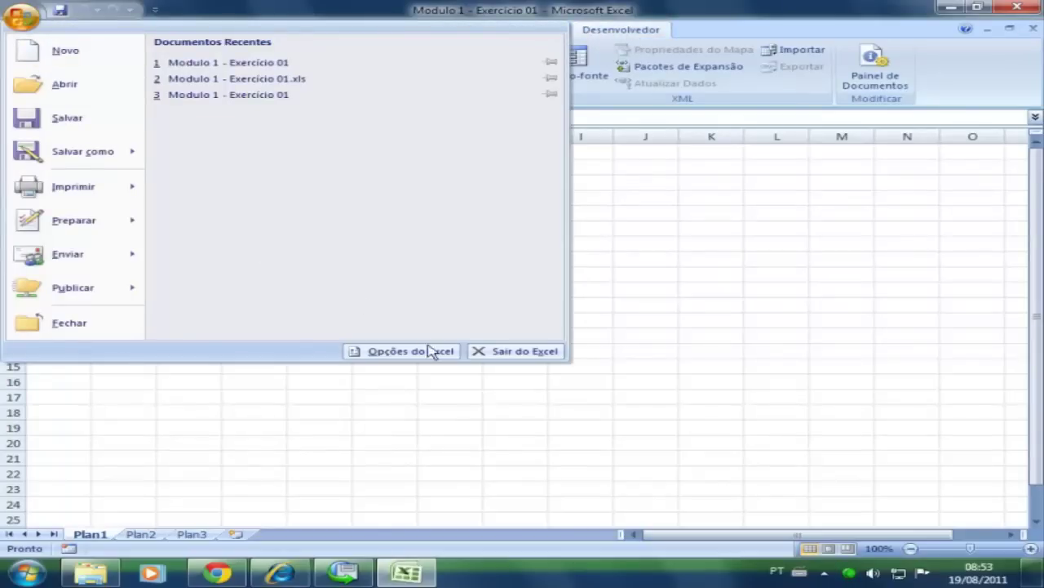
left_click(414, 354)
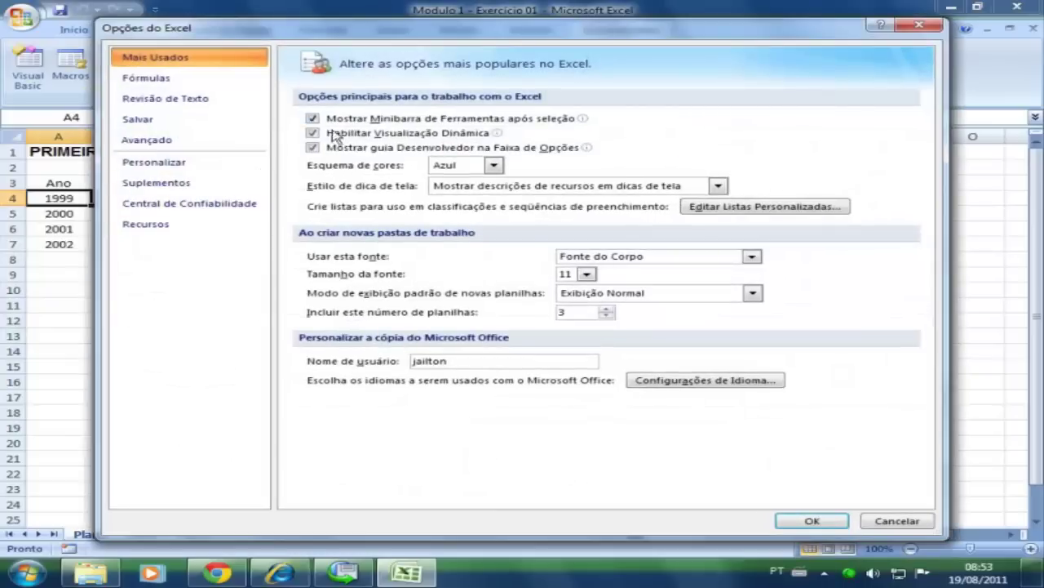
left_click(314, 148)
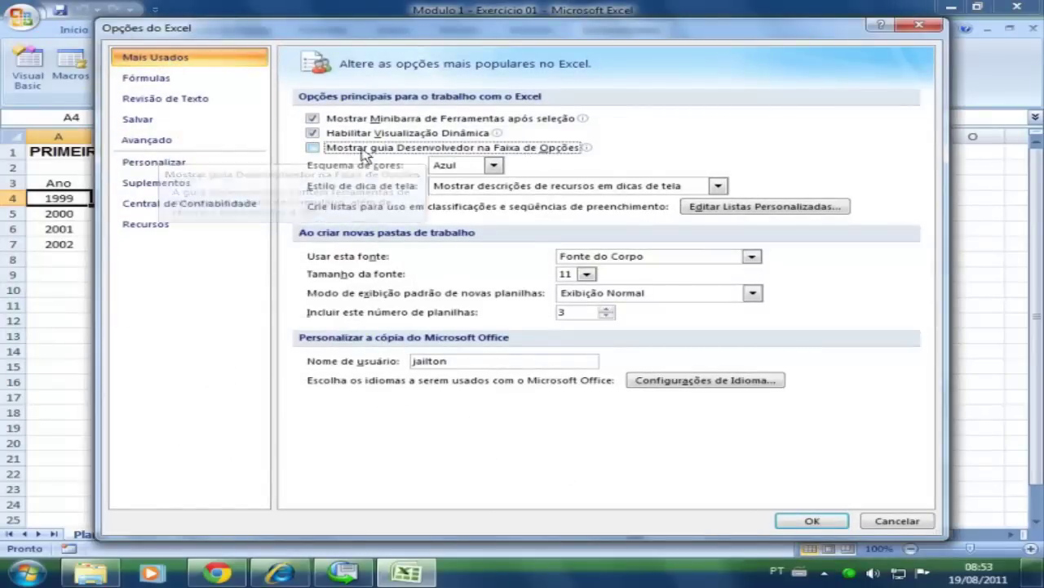
left_click(811, 519)
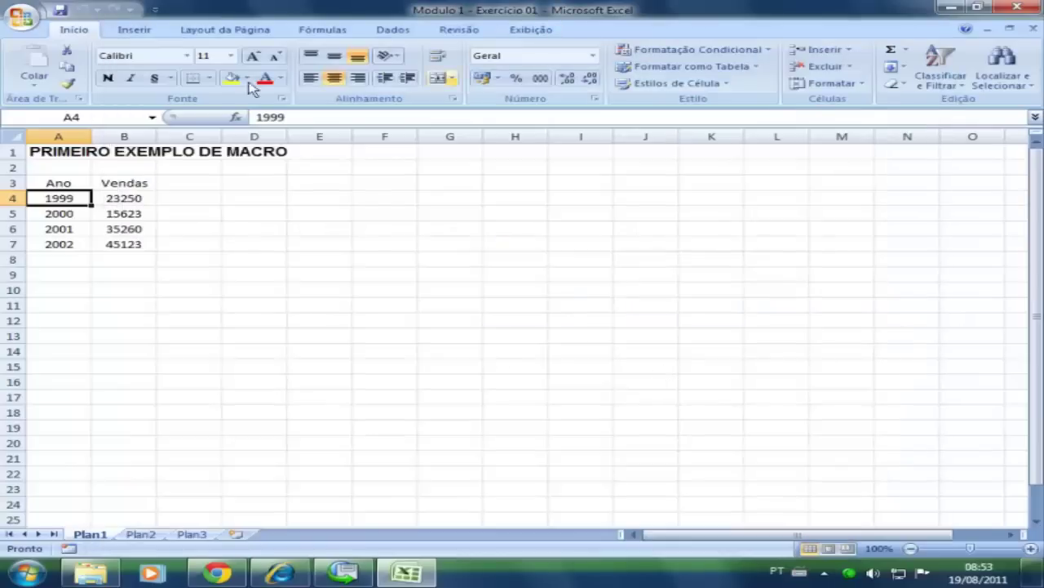
Step: Re-enable the display of the Desenvolvedor tab on the ribbon in the Excel options
left_click(31, 24)
left_click(444, 351)
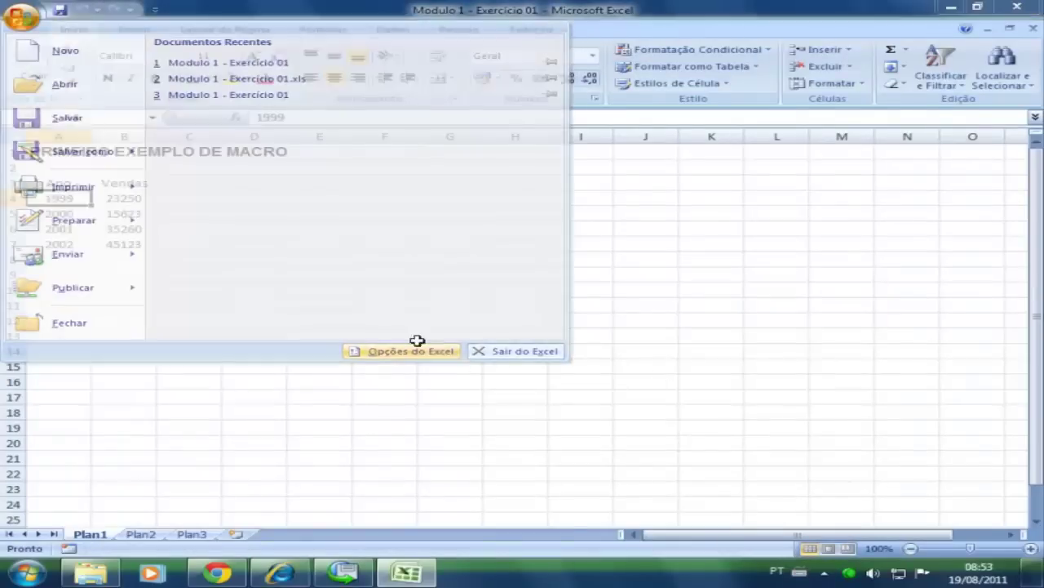
left_click(314, 147)
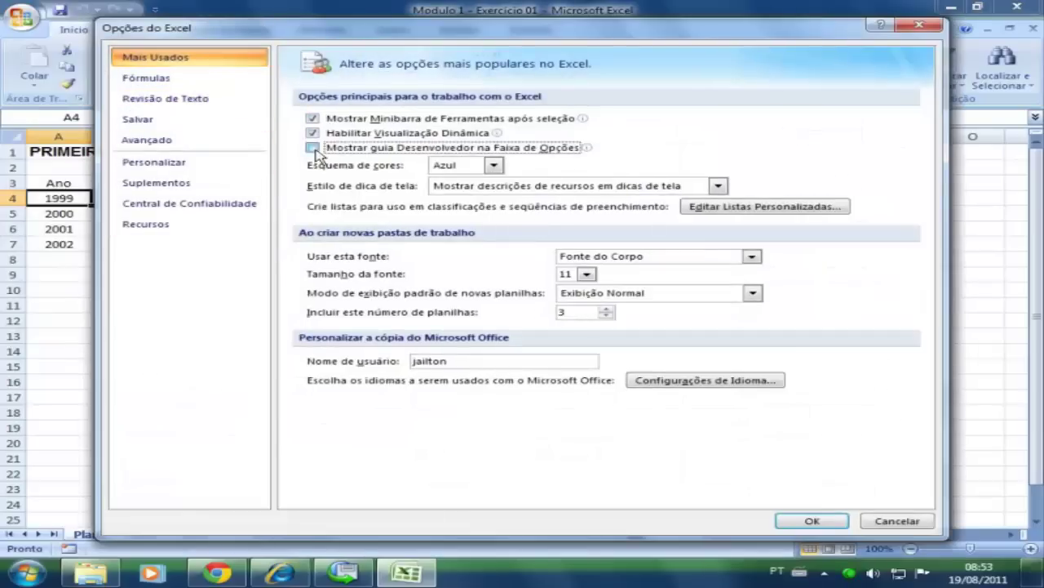
left_click(817, 520)
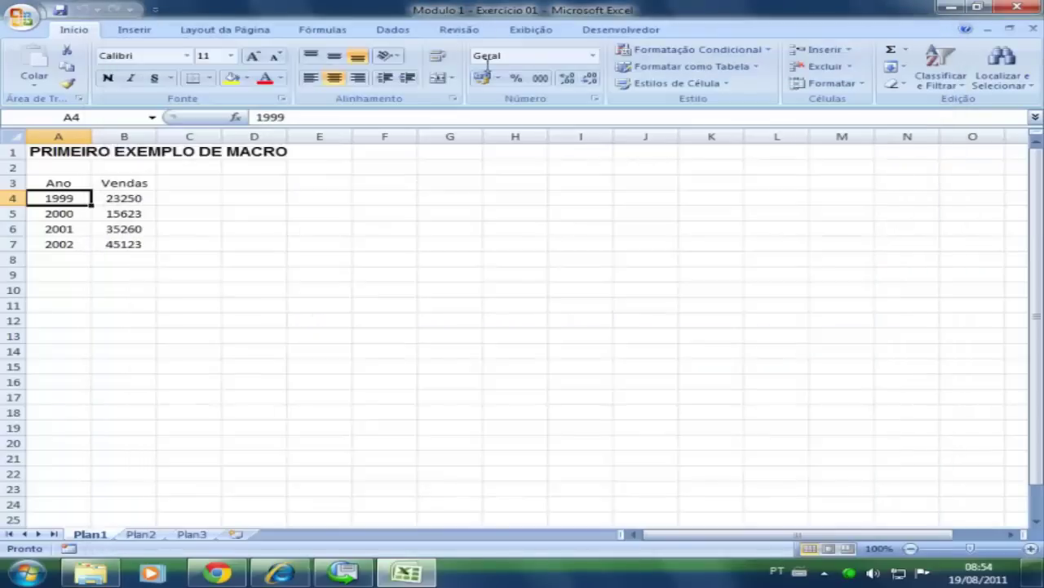
Step: Set up a new macro recording named FormataVermCinza with the shortcut Ctrl+Shift+L, stored in Esta pasta de trabalho
left_click(635, 31)
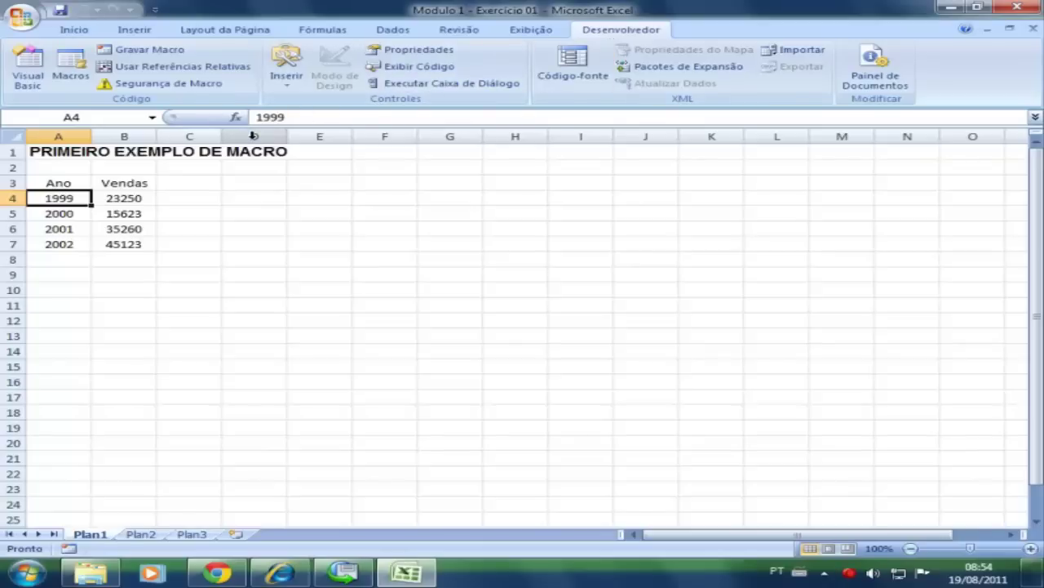
left_click(151, 49)
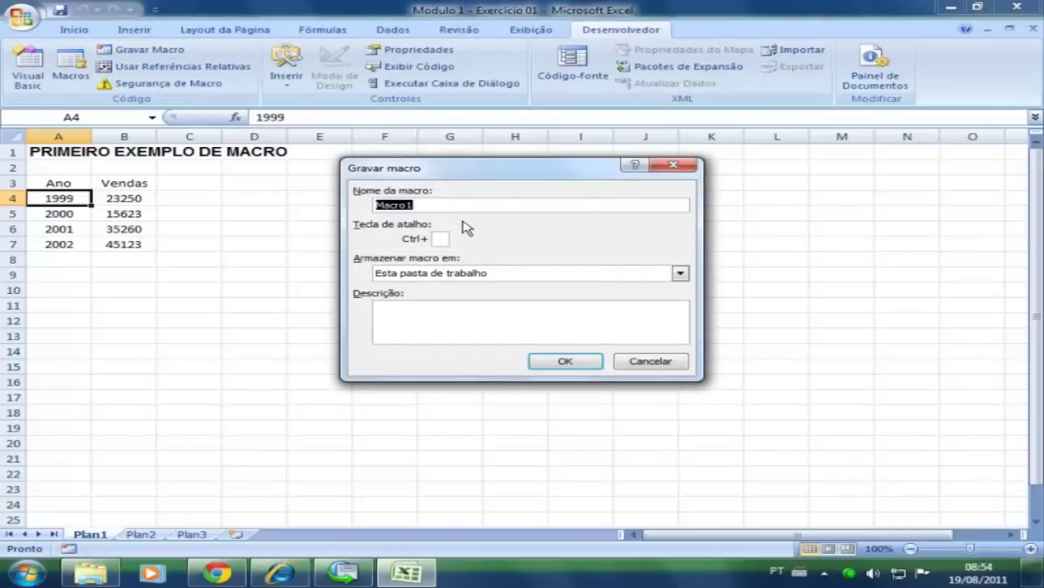
type("FormataVerm")
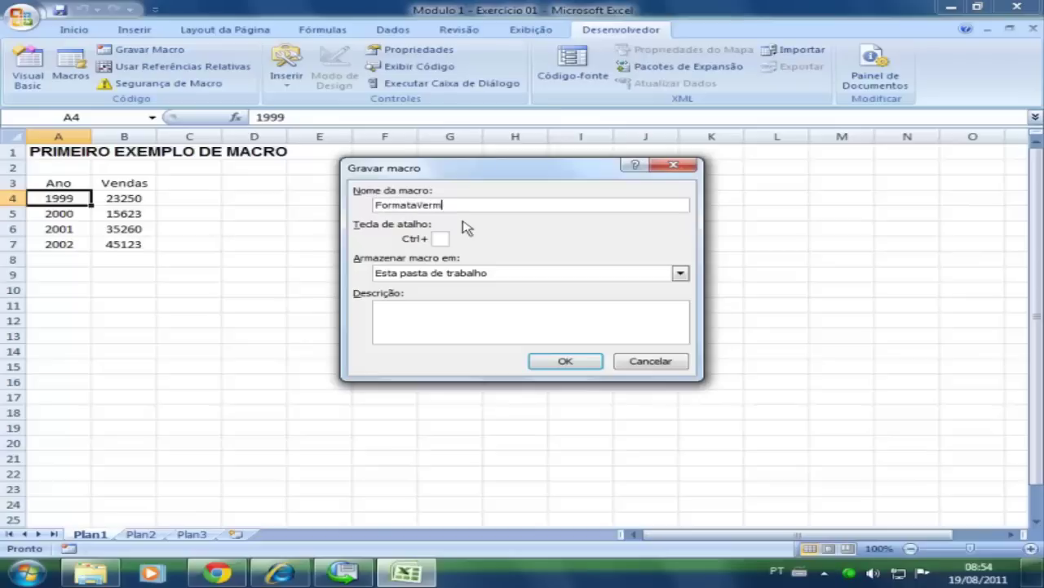
type("Cl")
left_click(442, 238)
type("L")
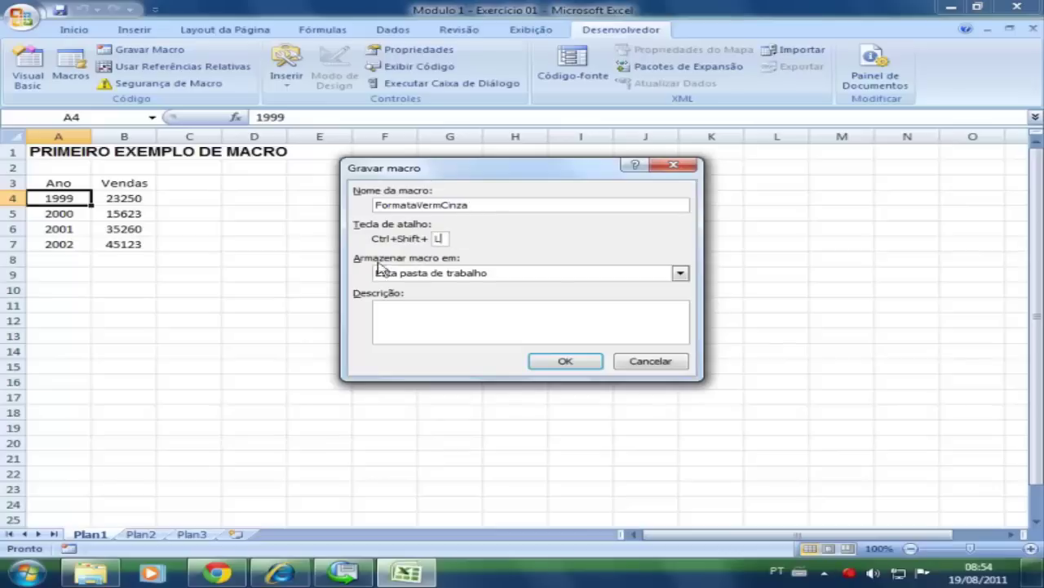
left_click(680, 274)
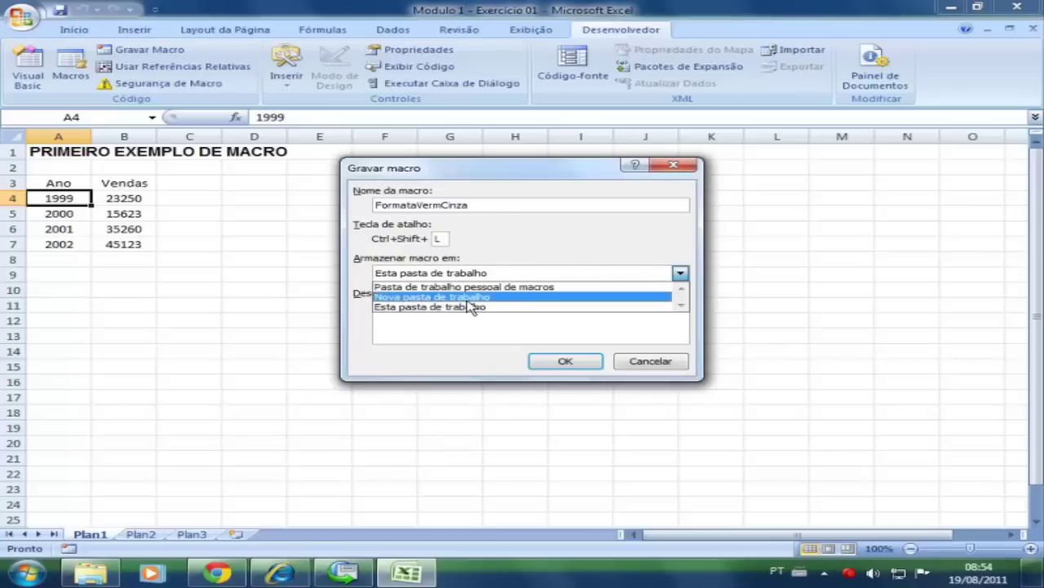
left_click(408, 307)
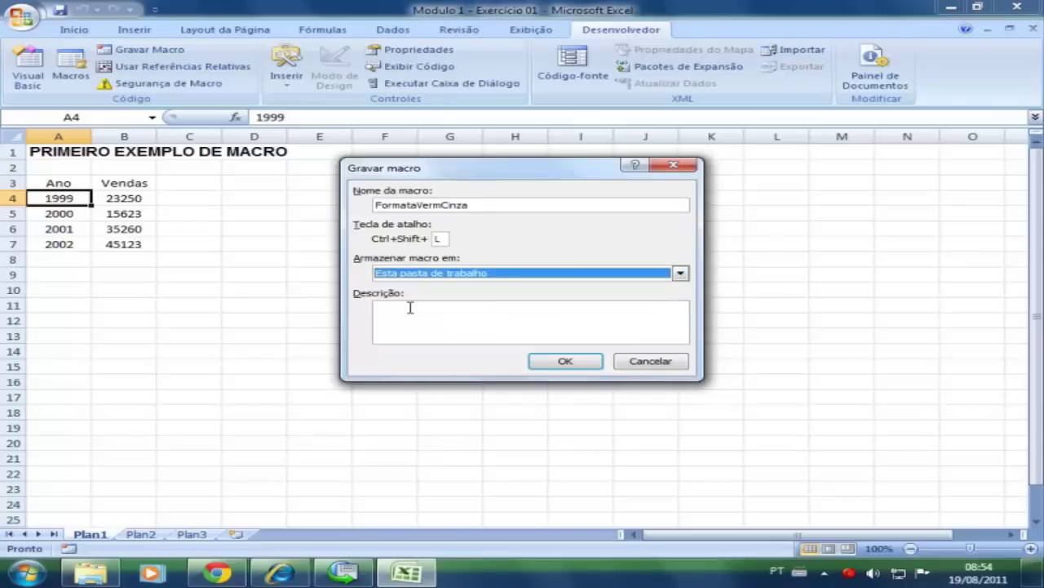
Step: Describe the macro as "Macro que faz a formatação em fonte vermelha, negrito e fundo cinza" and start recording
left_click(408, 310)
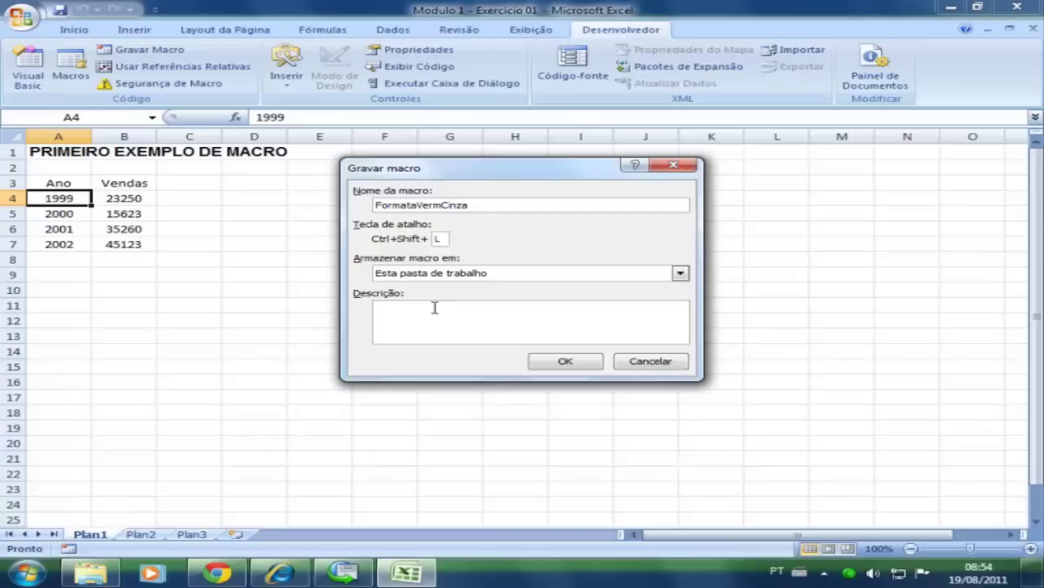
type("Macro que faz a formata")
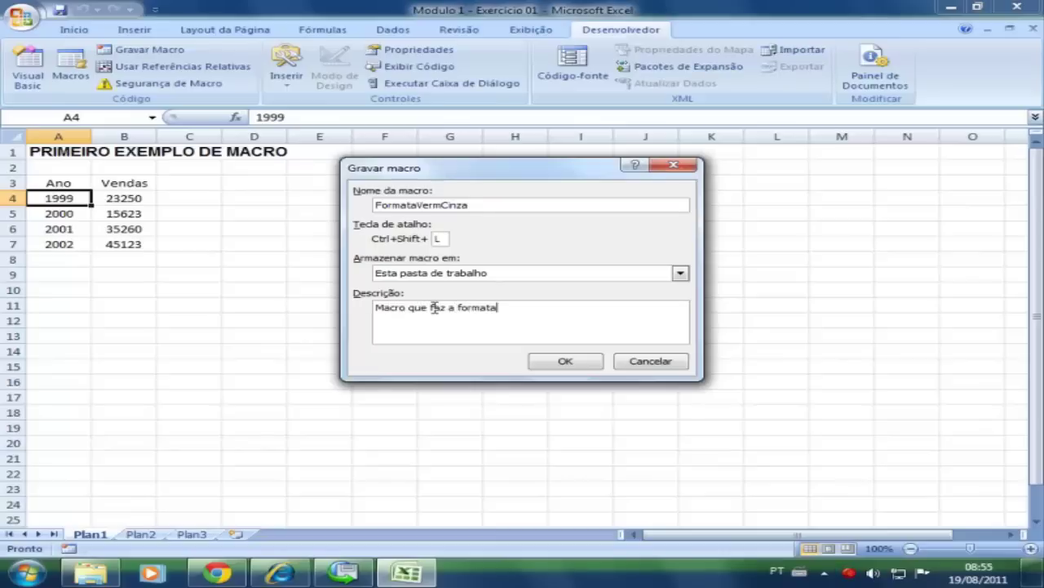
type("ção em fonte verme")
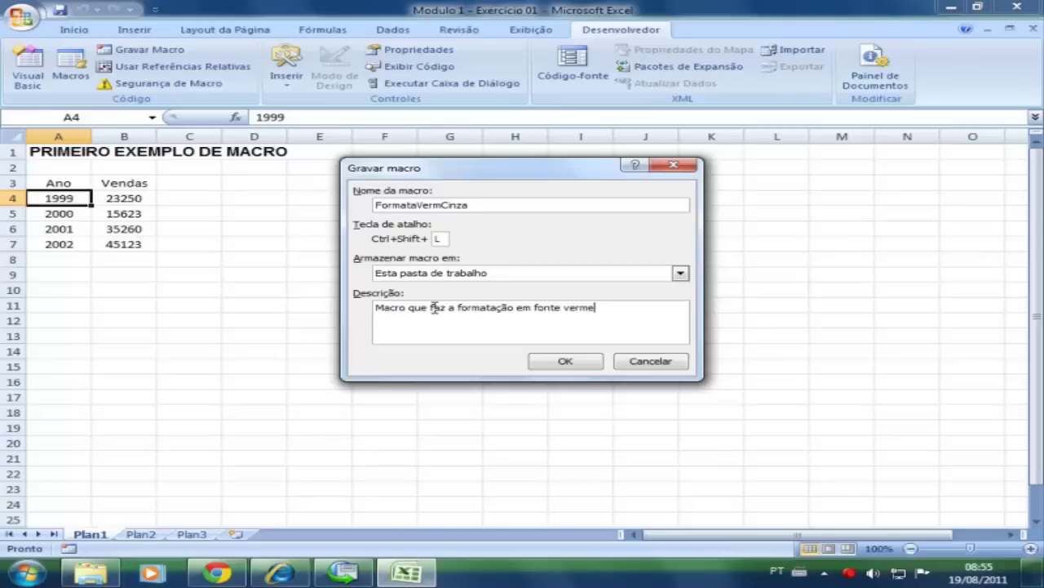
type("lha, negrito e funda")
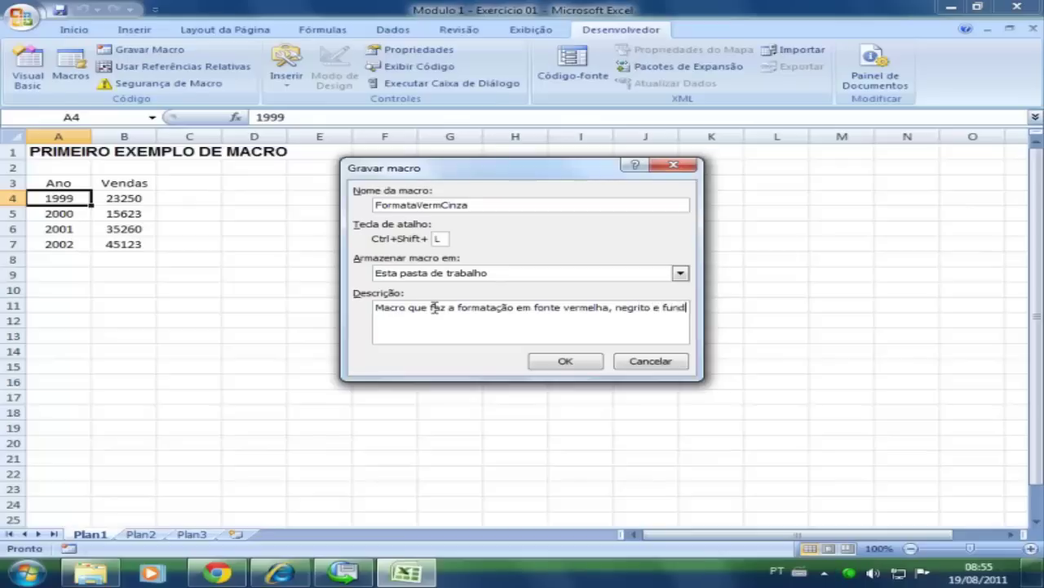
key("BackSpace")
key("BackSpace")
type("o cinza")
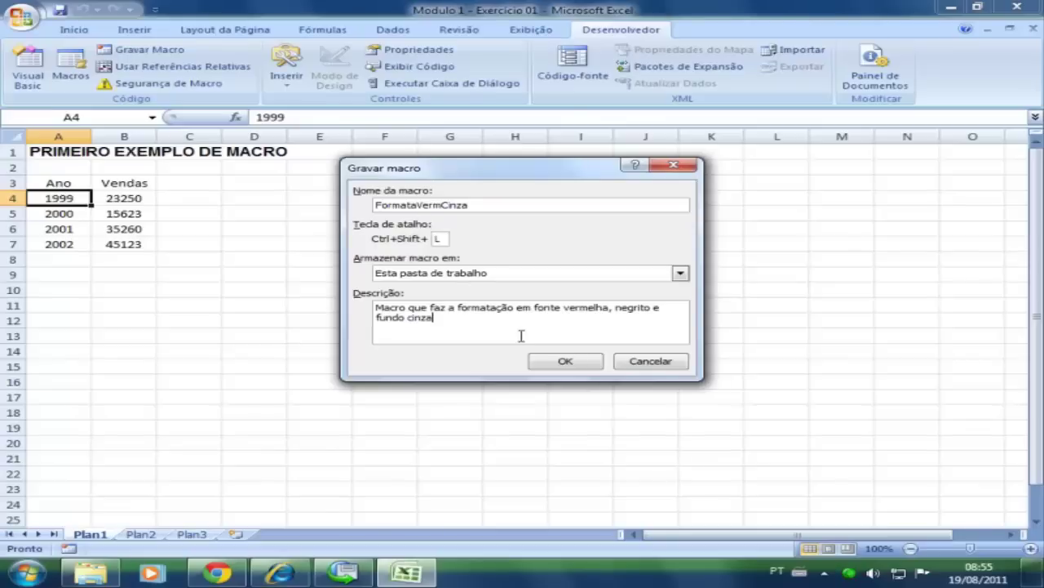
left_click(563, 360)
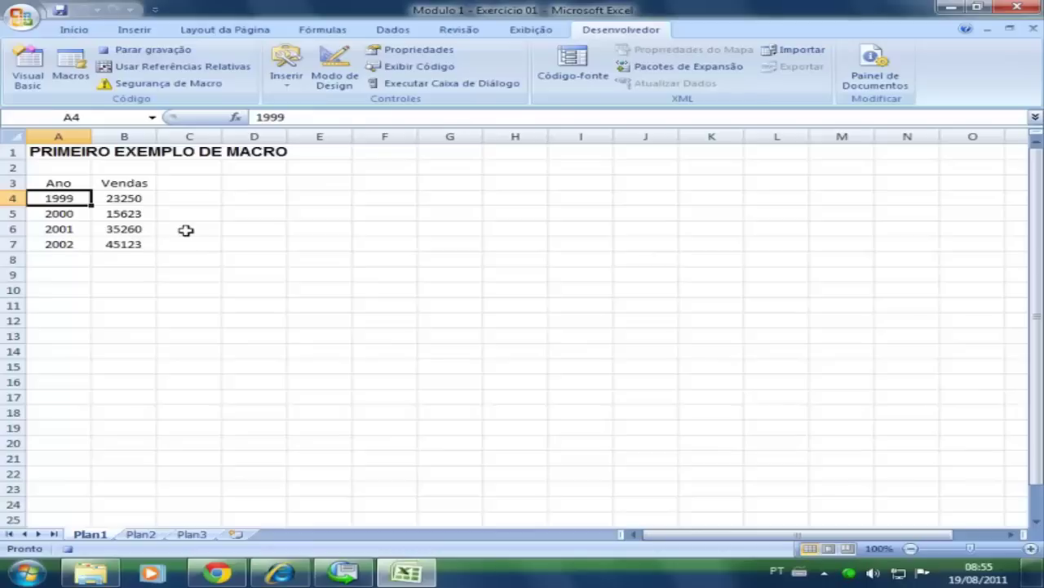
Step: Format cell A4 with bold, red font and a light gray fill, and stop the macro recording
left_click(73, 30)
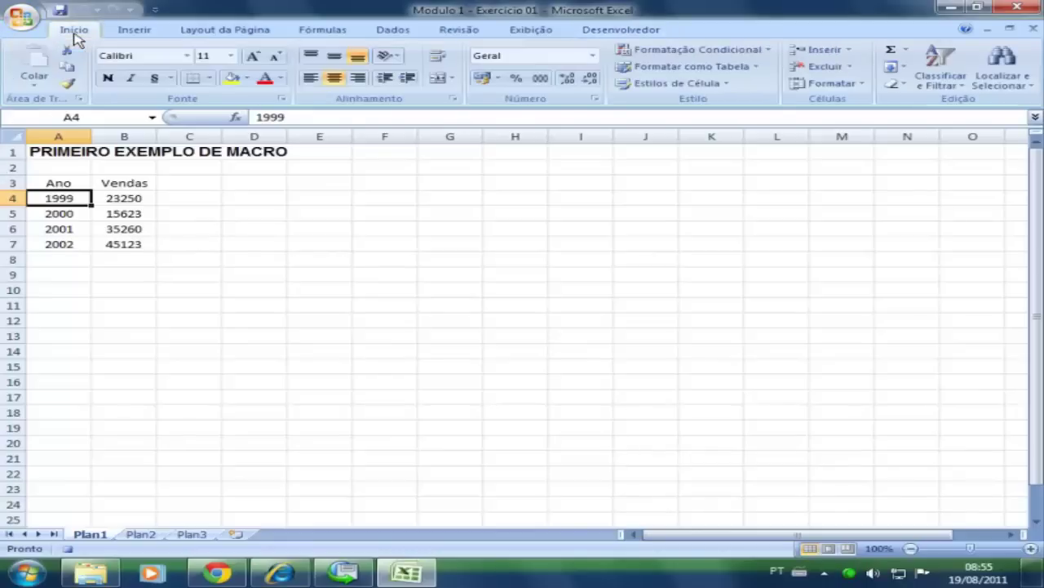
left_click(111, 80)
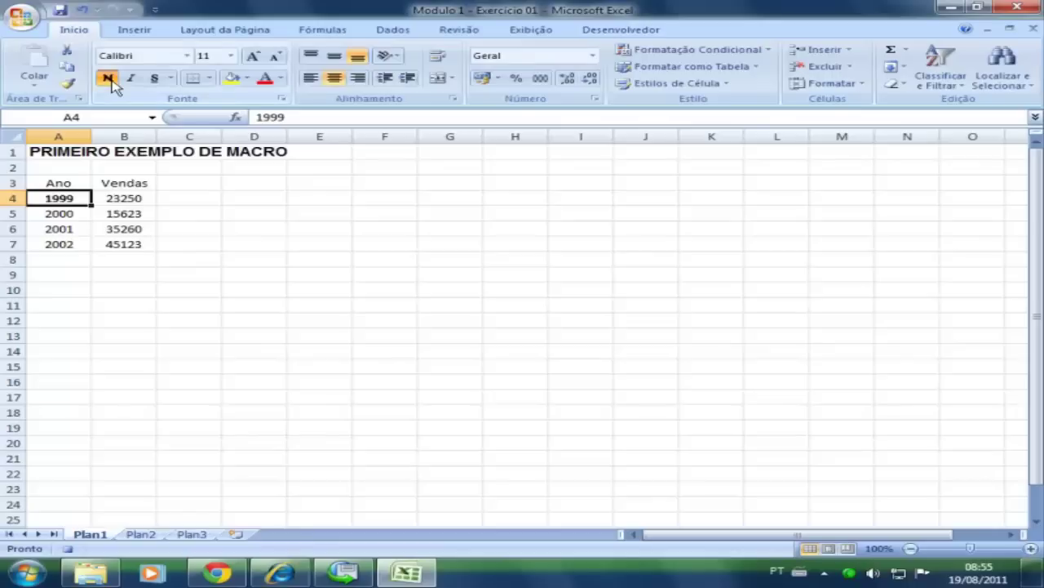
left_click(273, 83)
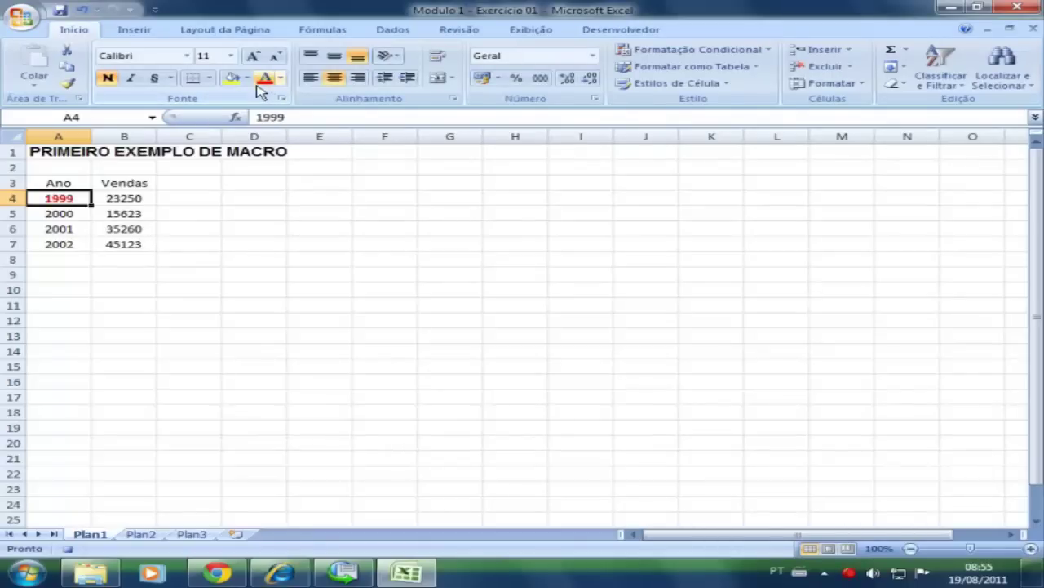
left_click(247, 80)
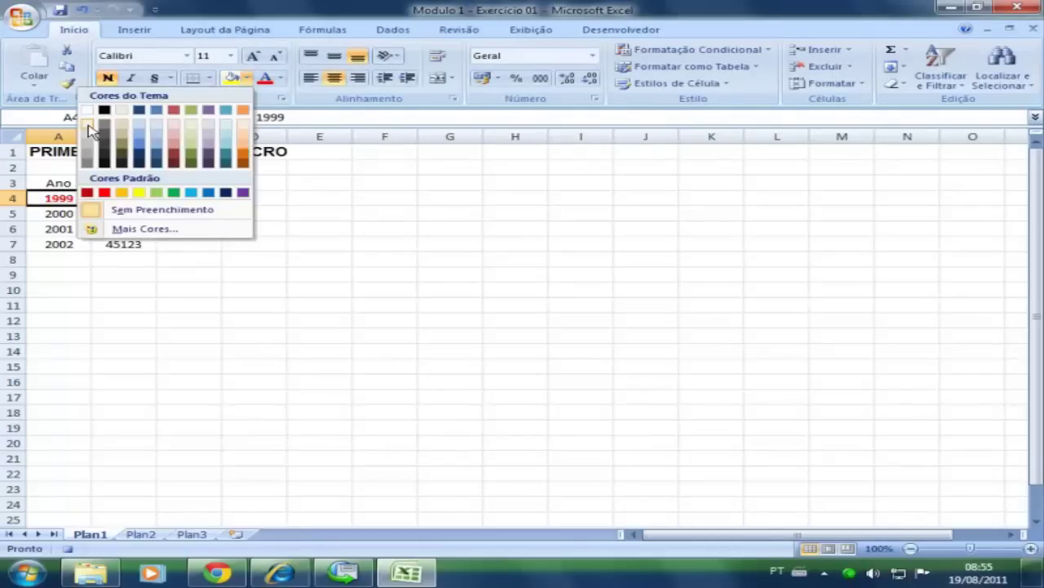
left_click(89, 124)
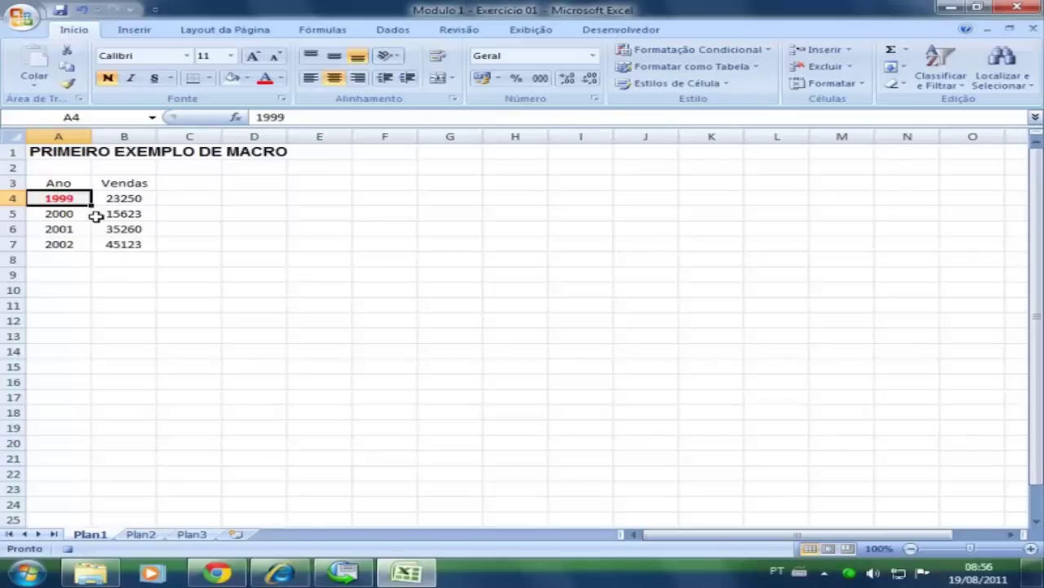
left_click(625, 33)
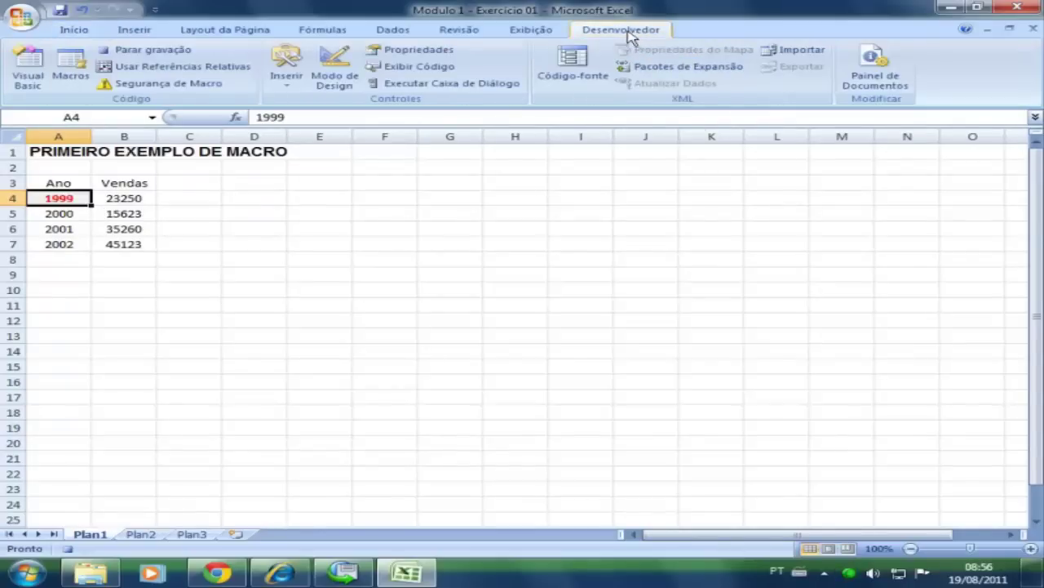
left_click(151, 52)
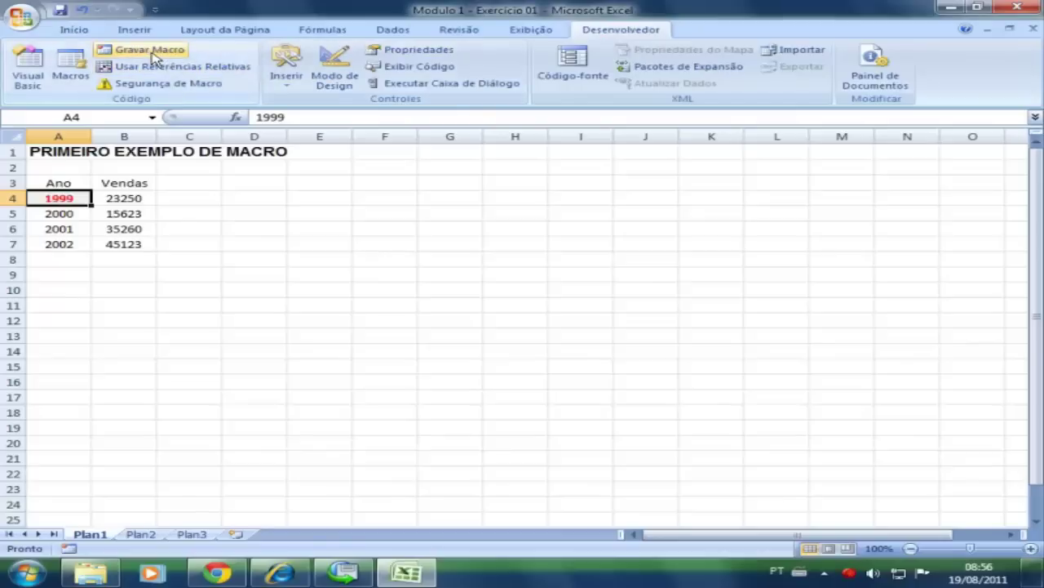
Step: Run the FormataVermCinza macro on the 2002 sales value in cell B7 and compare its formatting with cell A4
left_click(140, 203)
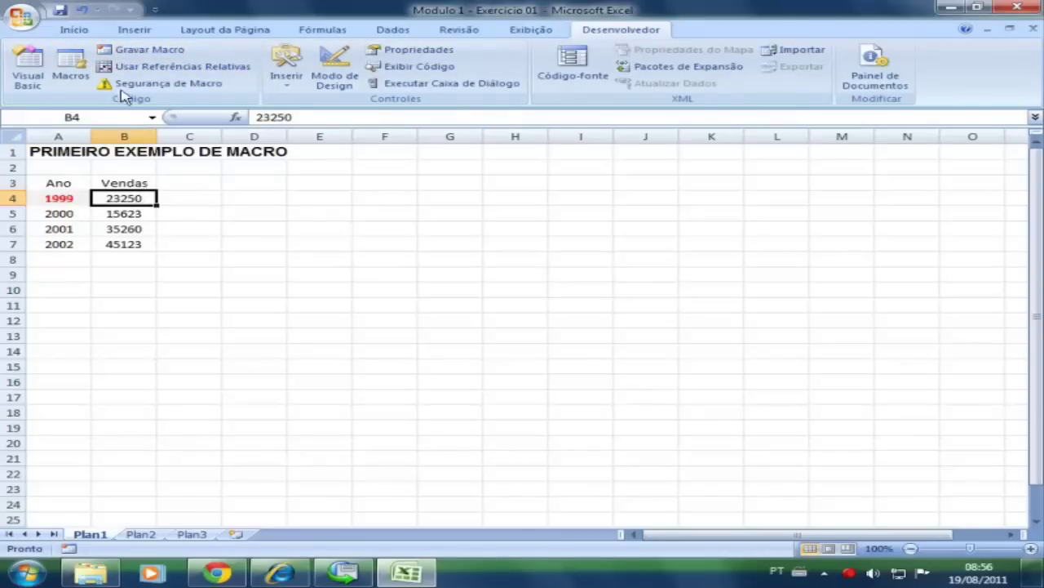
left_click(81, 33)
left_click(125, 217)
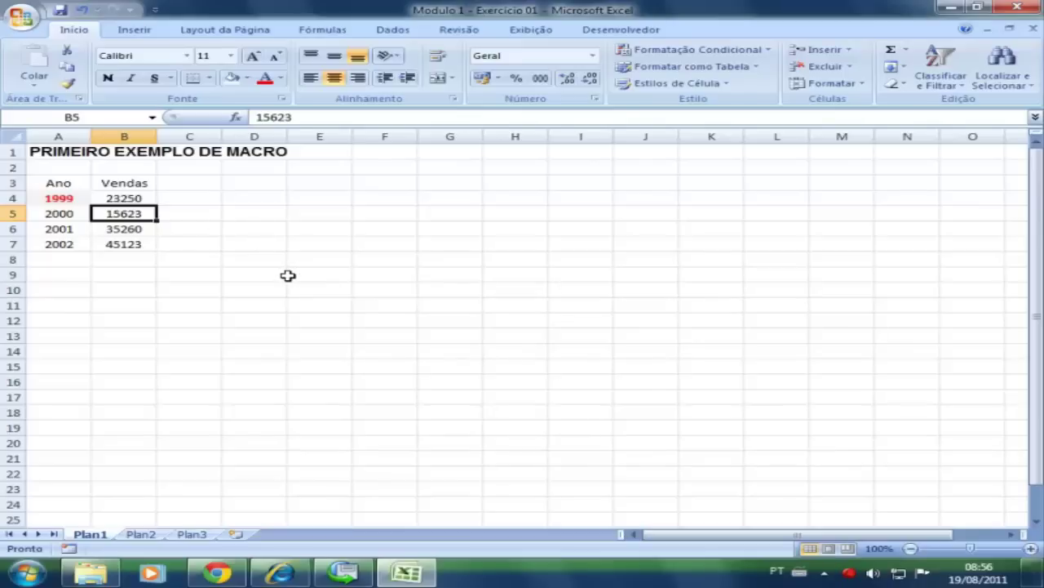
left_click(126, 247)
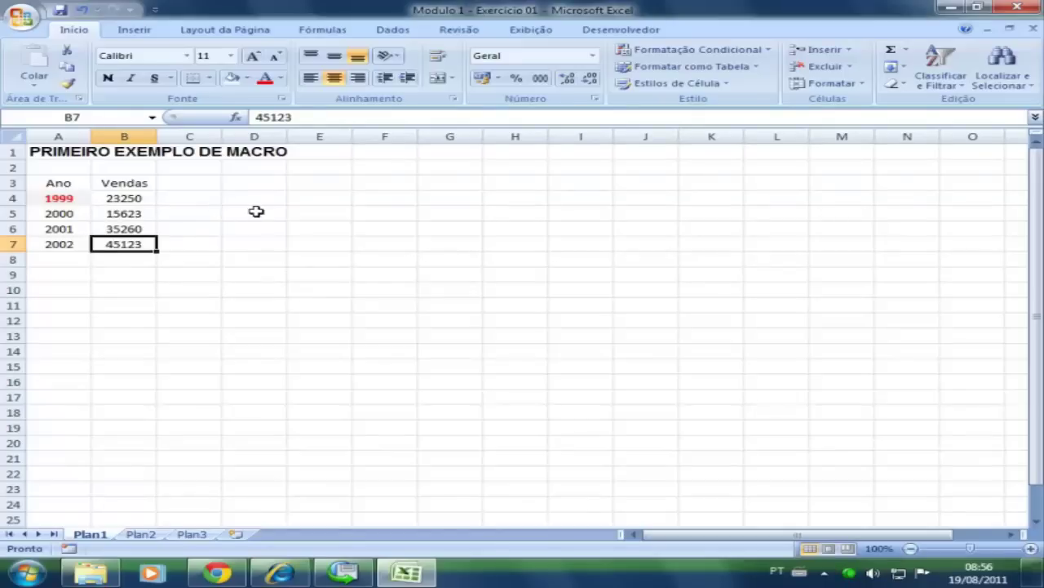
key("ctrl+m")
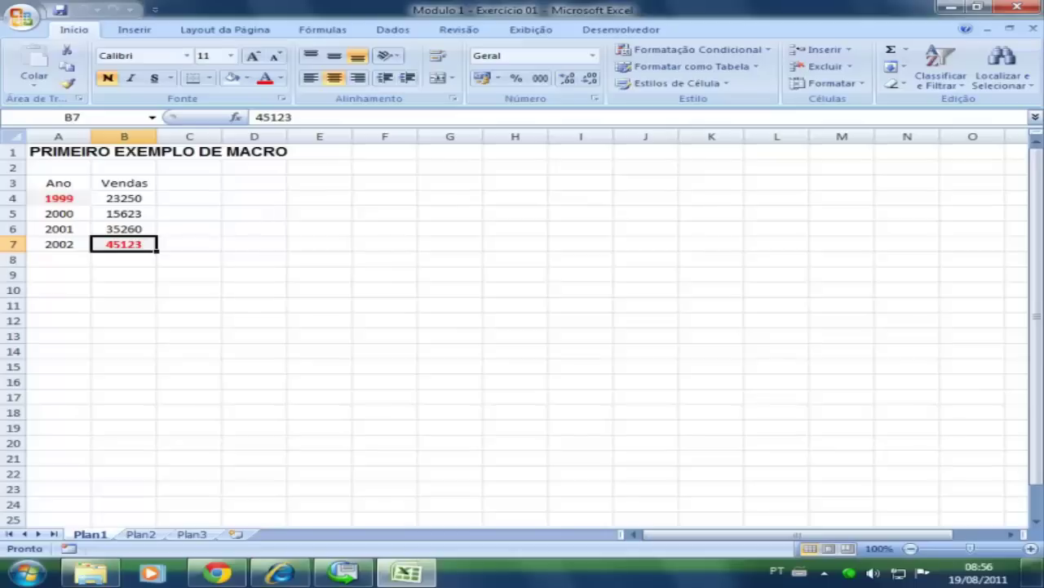
left_click(59, 197)
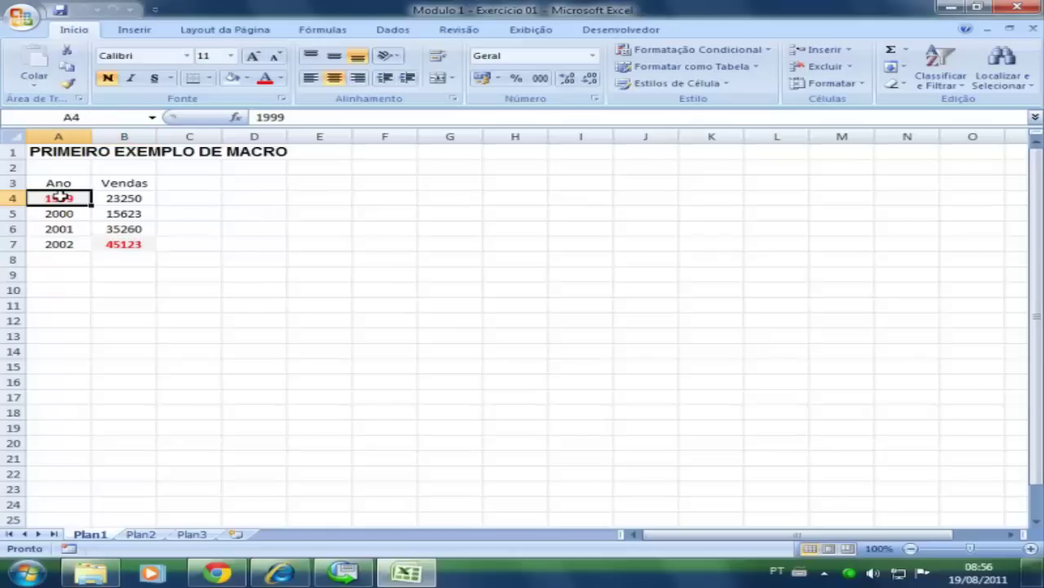
left_click(116, 244)
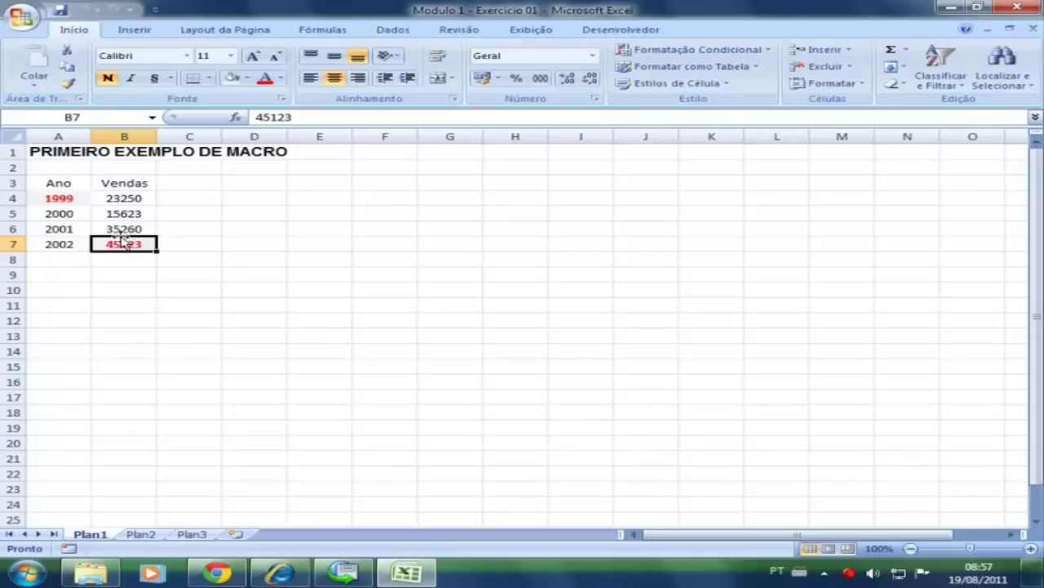
Step: Run the FormataVermCinza macro from the macro list on the 2000 sales value in cell B5 and check its formatting
left_click(128, 215)
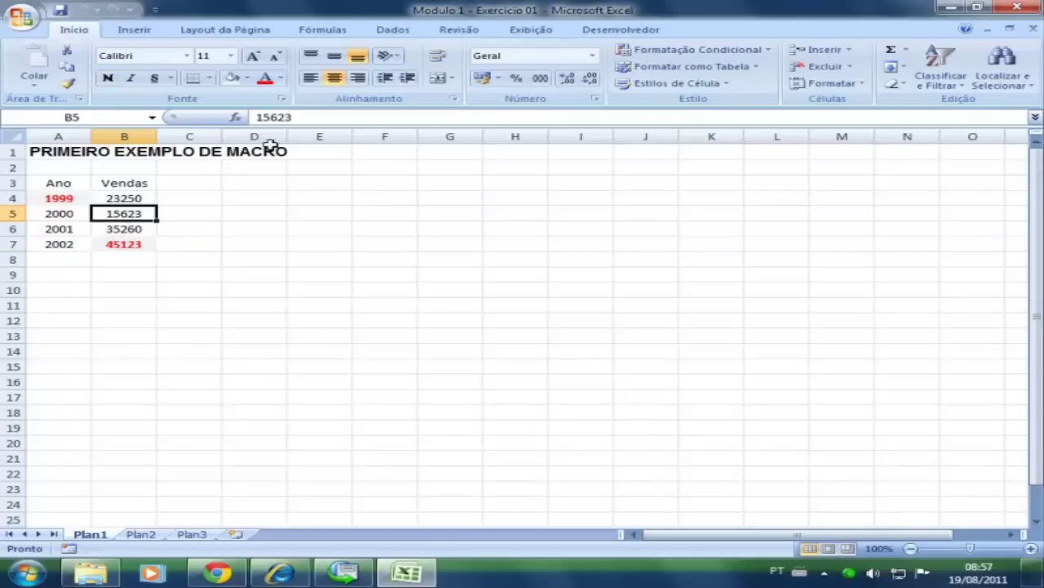
left_click(657, 33)
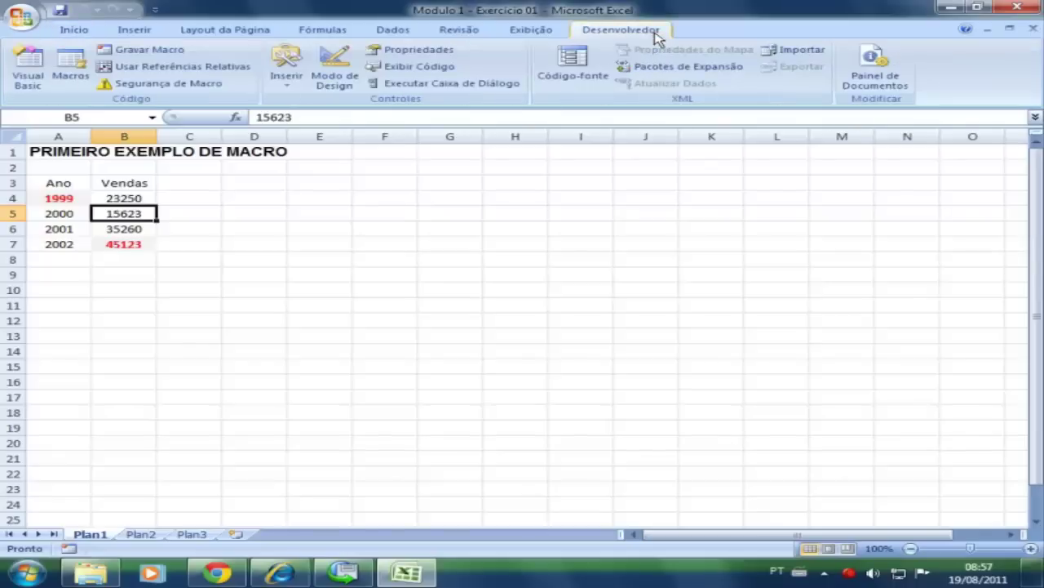
left_click(69, 71)
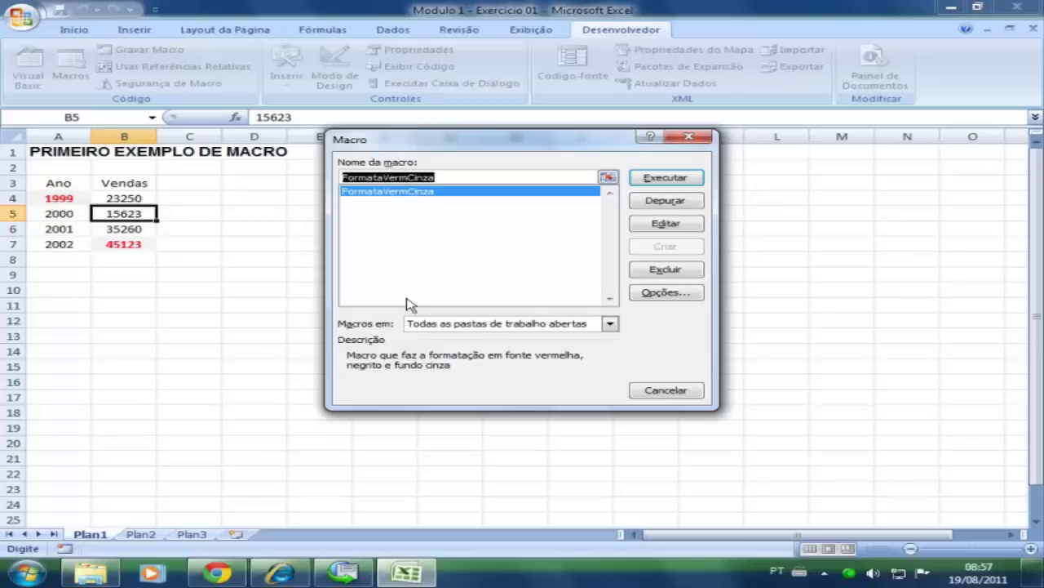
left_click(387, 196)
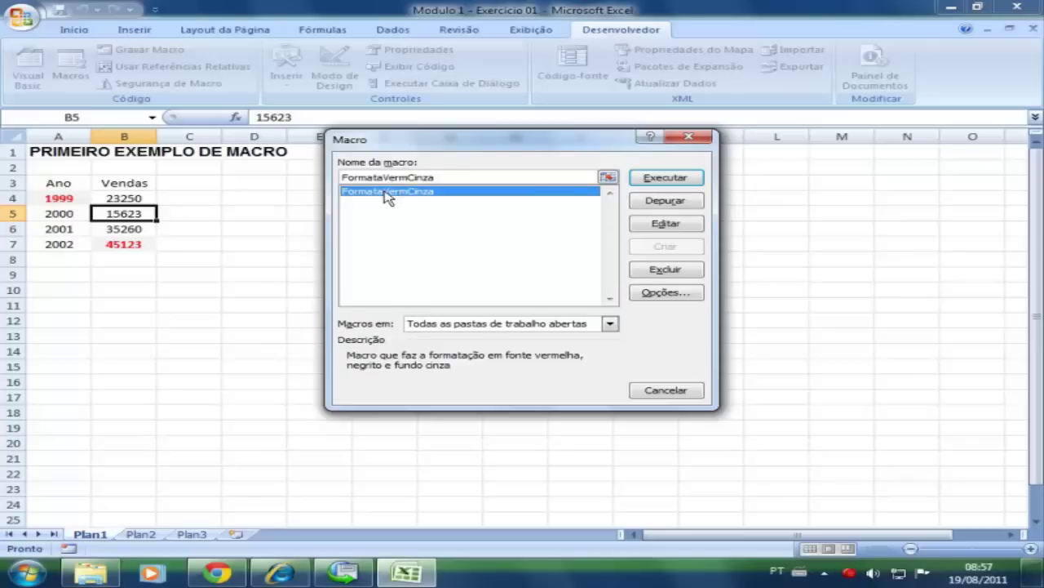
left_click(663, 179)
left_click(125, 229)
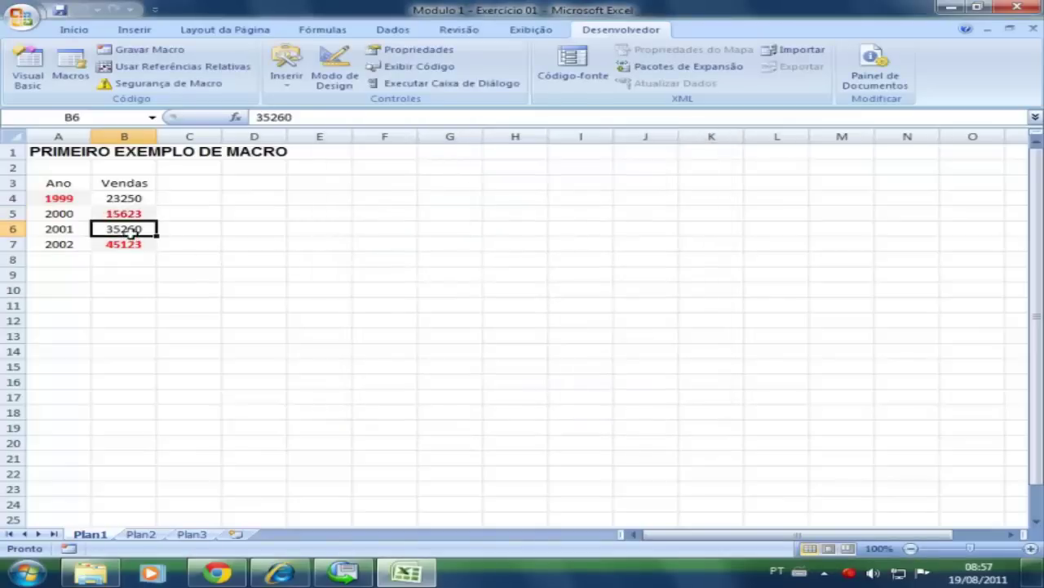
left_click(131, 215)
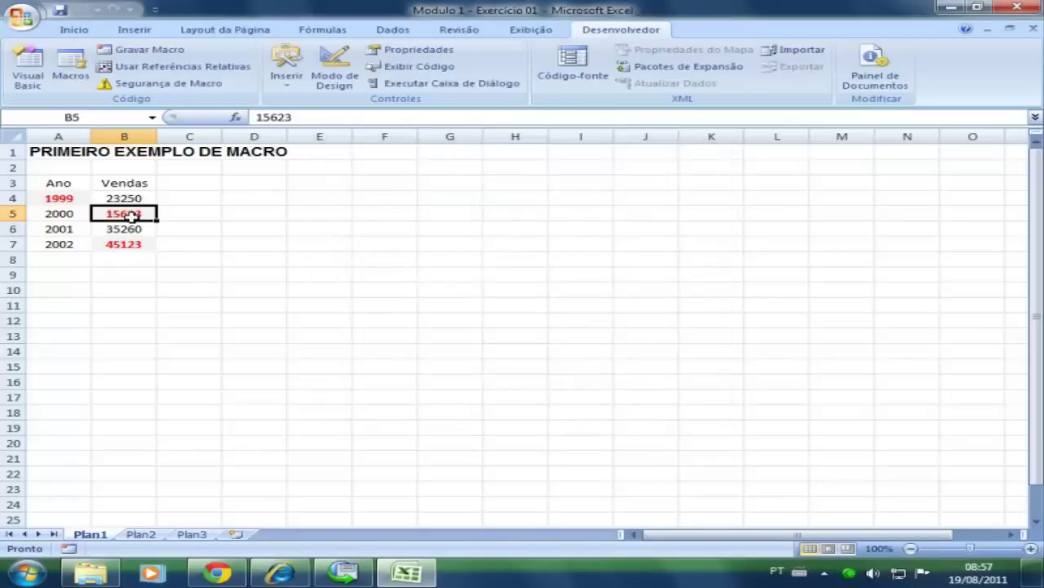